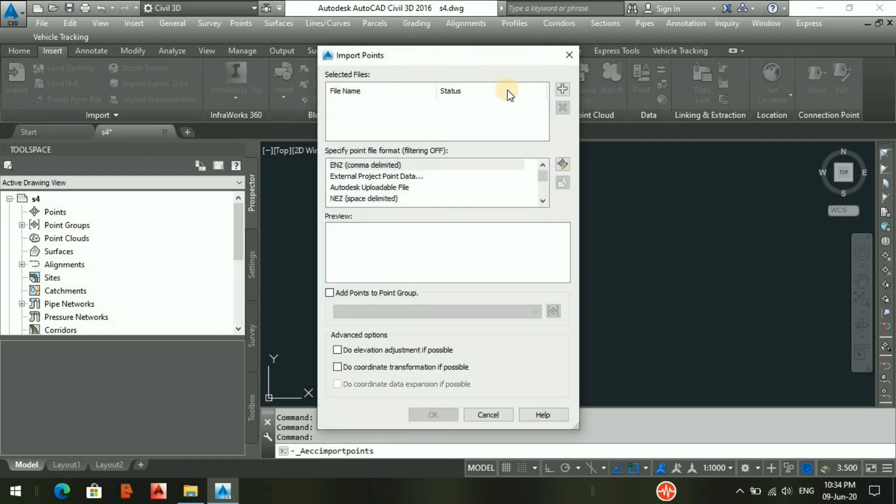
Add the CSV survey point file from the Desktop as the source file for the point import.
click(563, 89)
scroll(367, 154, down, 2)
scroll(367, 159, up, 2)
scroll(367, 176, down, 8)
scroll(367, 183, down, 5)
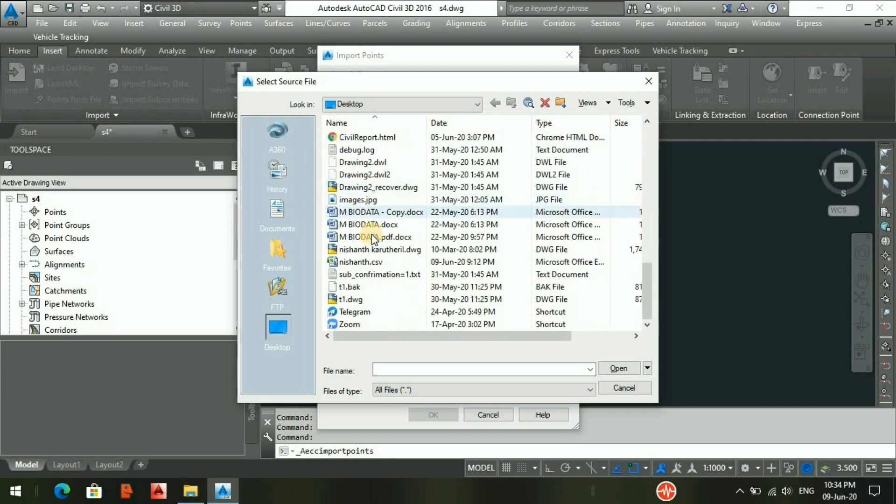
click(374, 263)
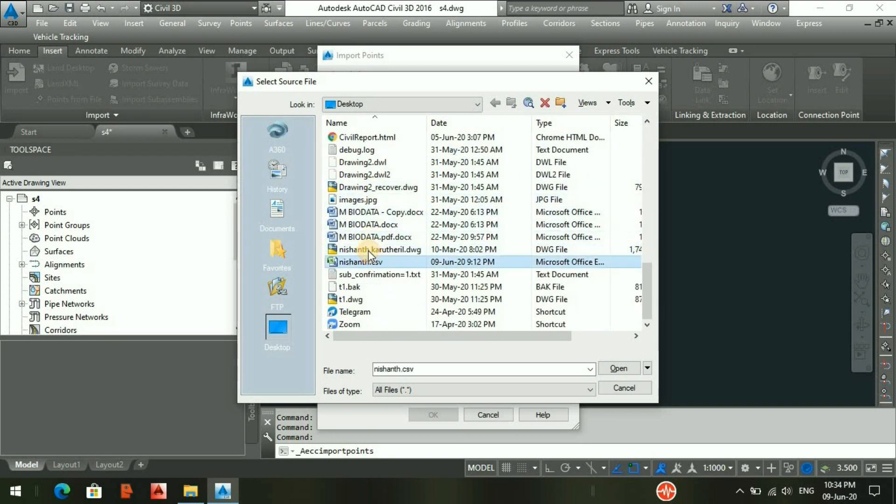
click(619, 368)
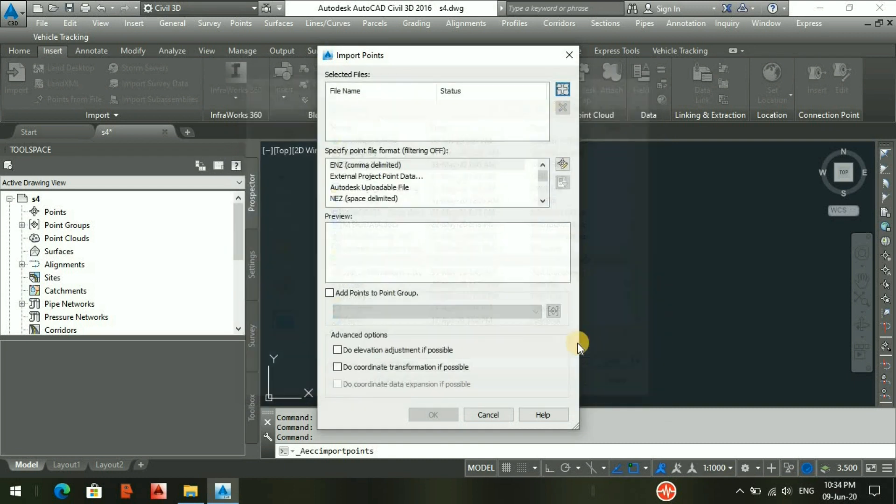
Set the point file format to PENZD (comma delimited).
click(373, 178)
scroll(349, 186, down, 3)
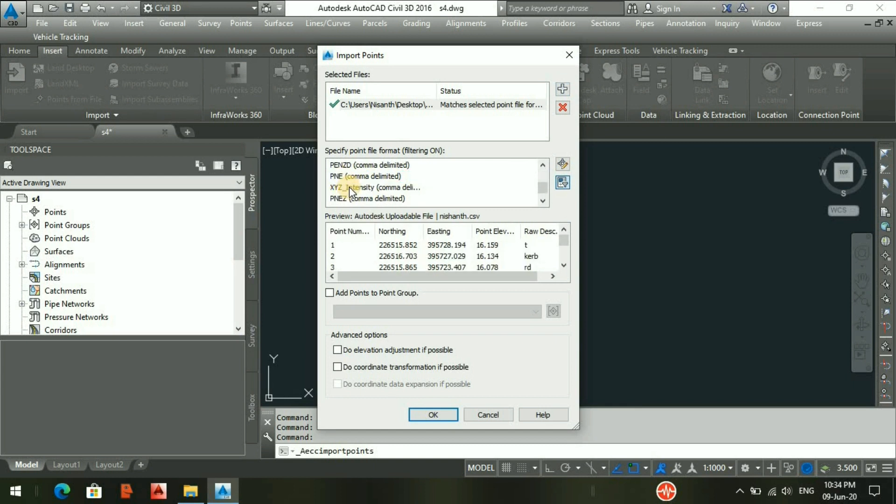
click(356, 200)
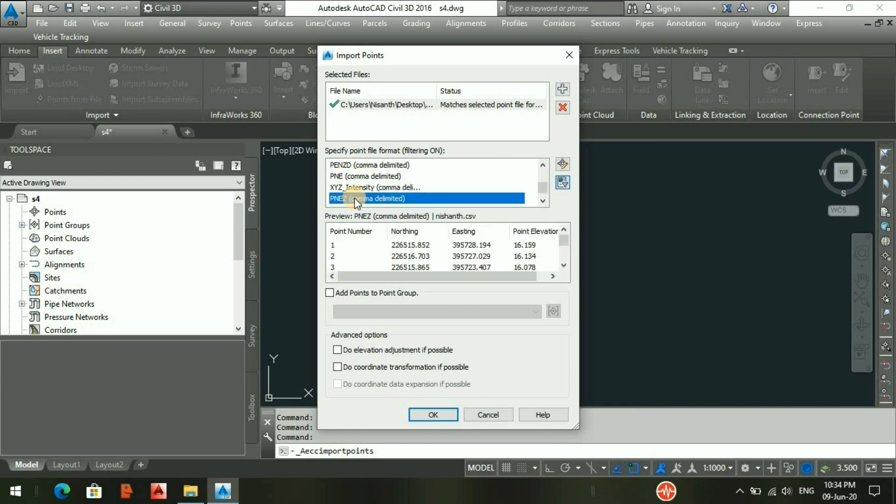
click(359, 166)
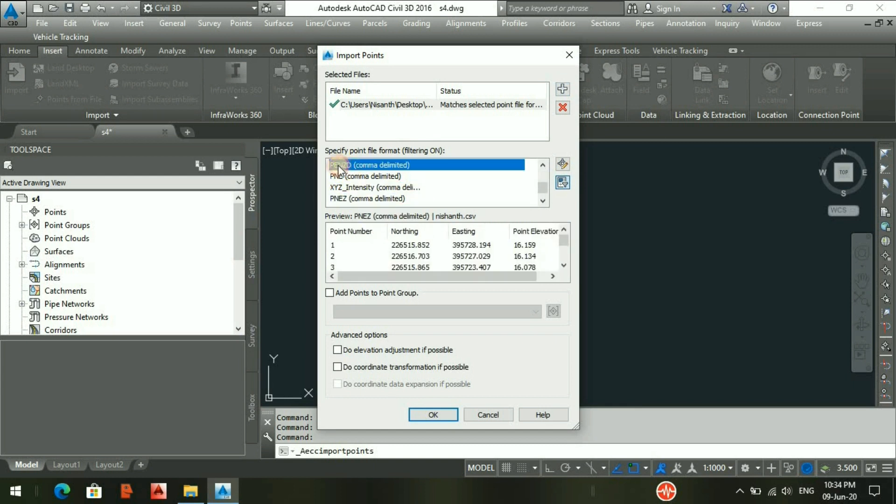
Assign the points to a new point group named ngl and run the import.
click(330, 293)
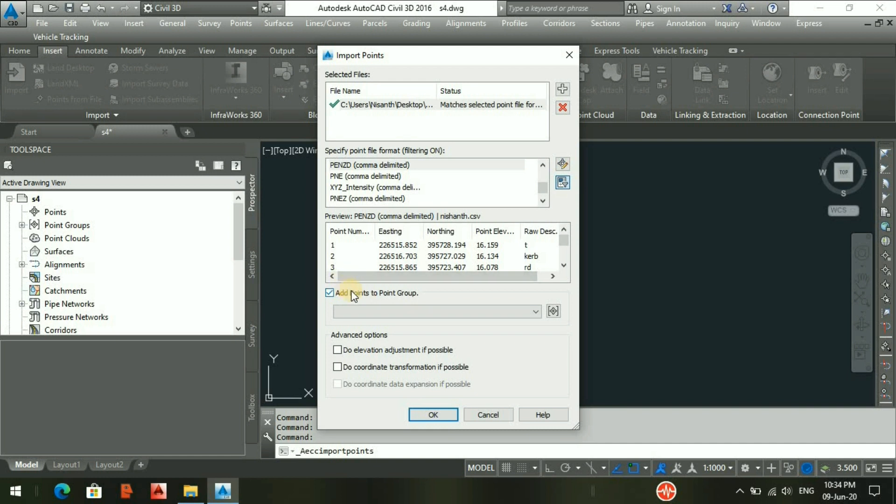
click(551, 311)
click(406, 255)
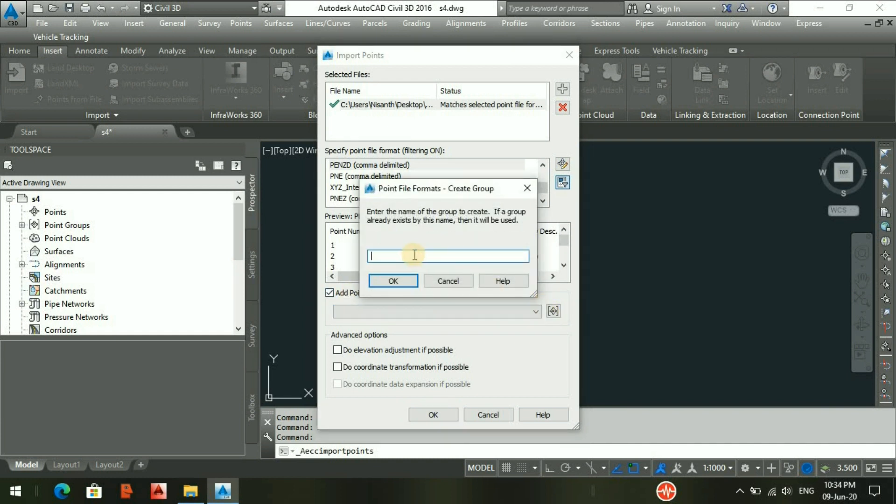
text(ngl)
click(400, 279)
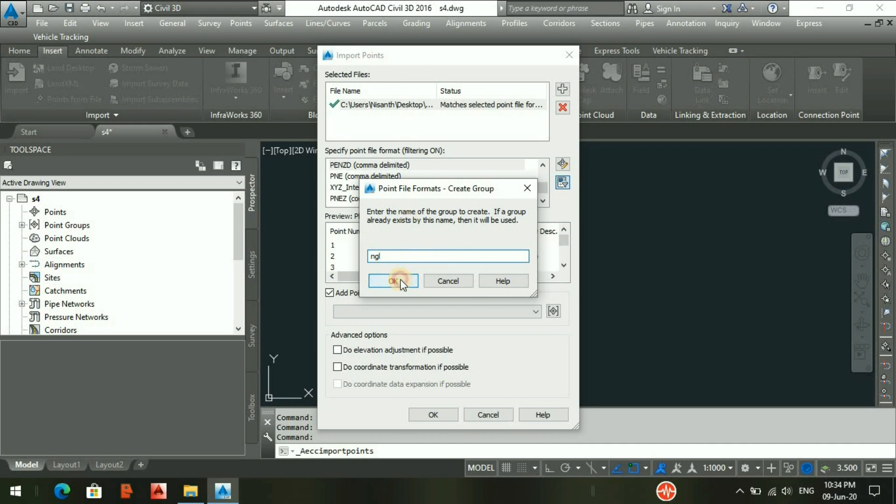
click(432, 415)
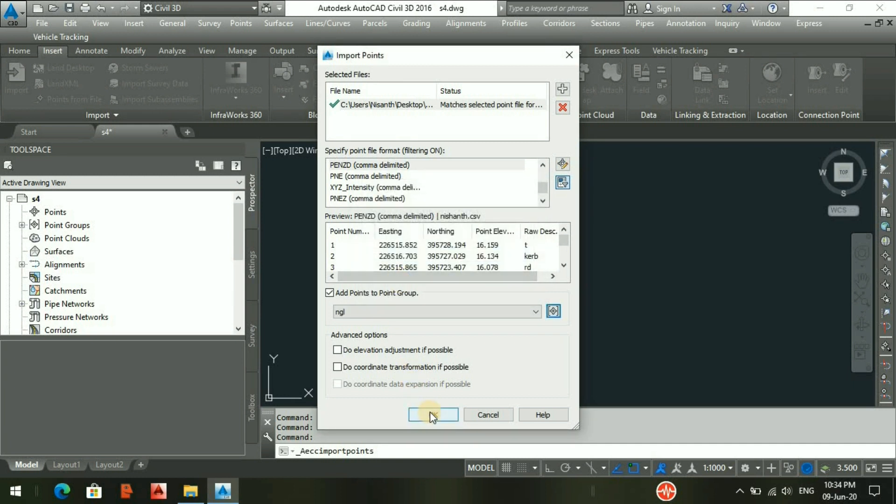
Zoom to the drawing extents and list the points contained in the ngl point group.
key(Escape)
key(Escape)
text(ZE)
key(Return)
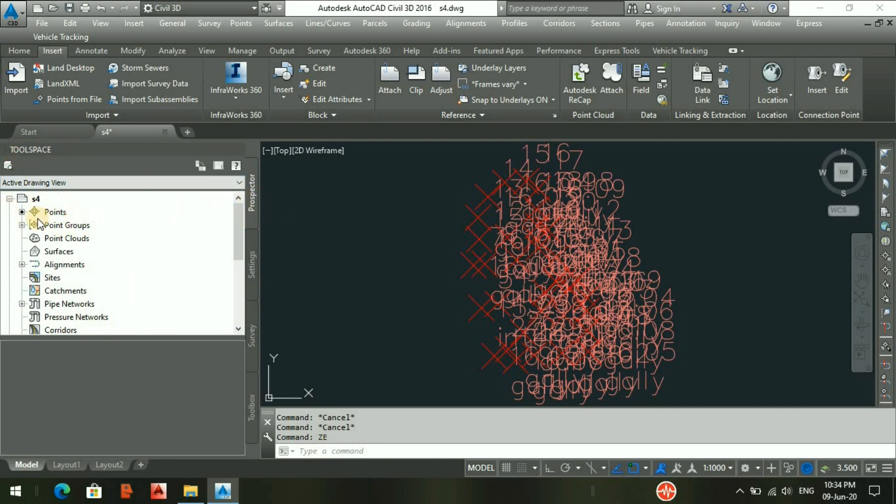
click(22, 225)
click(63, 238)
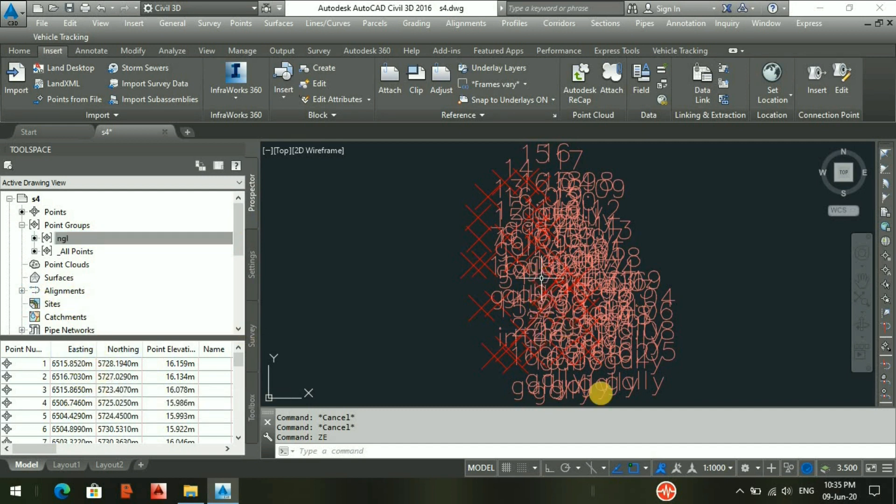
Try an annotation scale of 1:20, and set it to 1:50 instead.
click(719, 468)
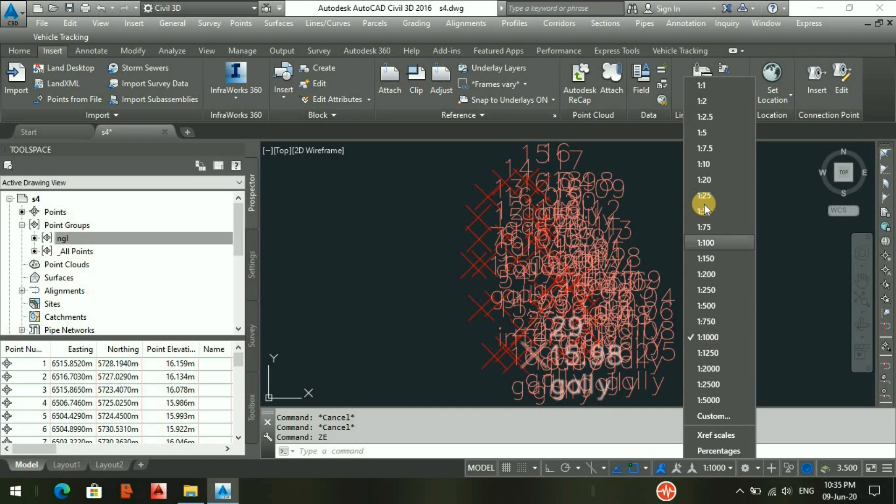
click(706, 180)
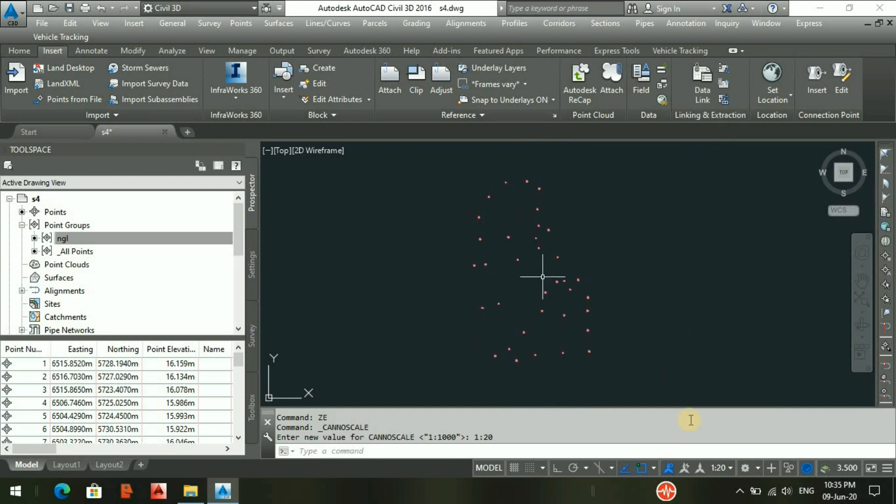
click(722, 468)
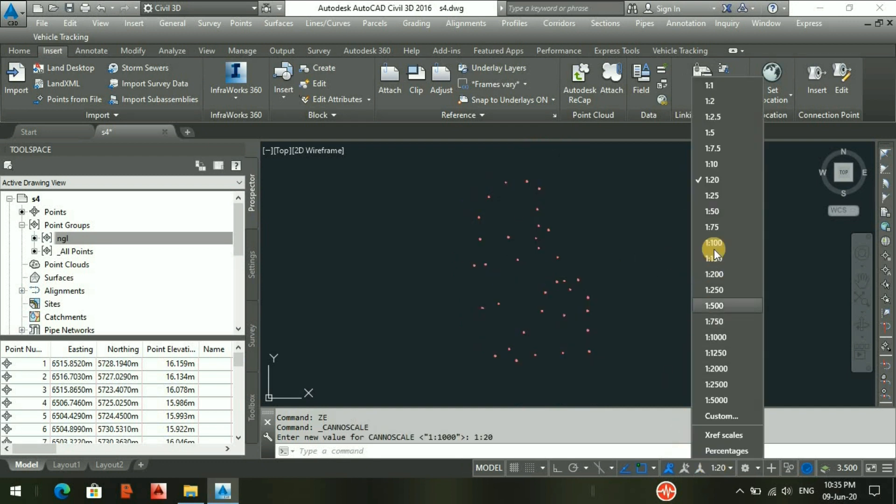
click(713, 213)
Change the ngl point group's point label style to Point Number Only.
scroll(555, 253, up, 8)
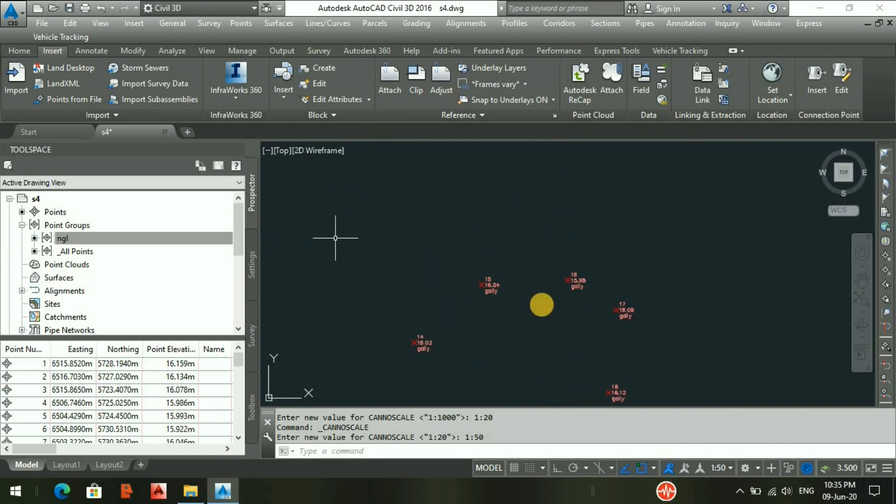
click(427, 267)
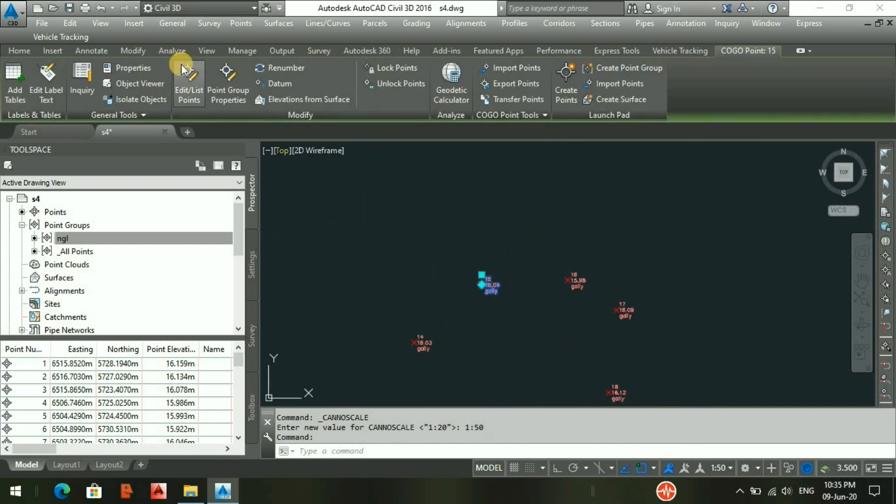
click(220, 99)
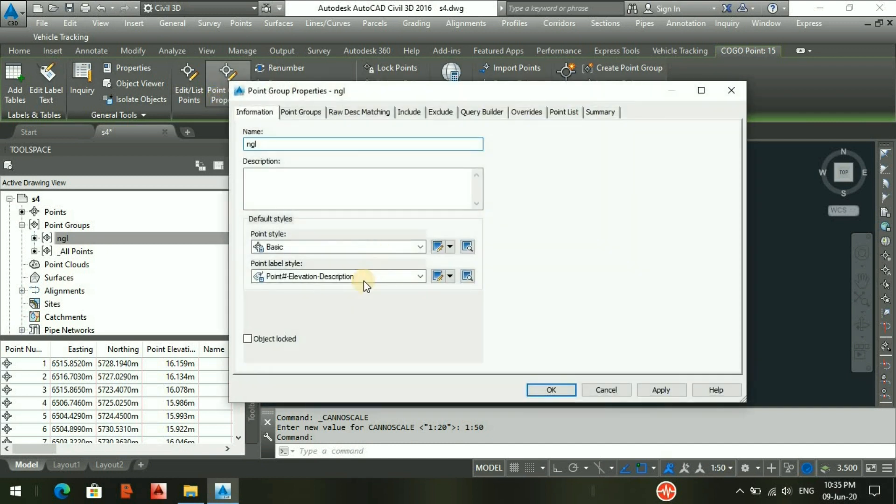
click(360, 275)
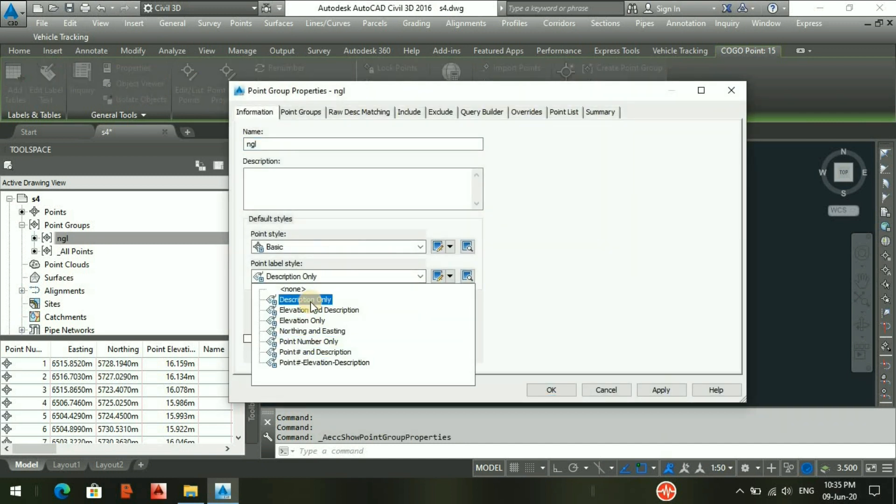
click(316, 341)
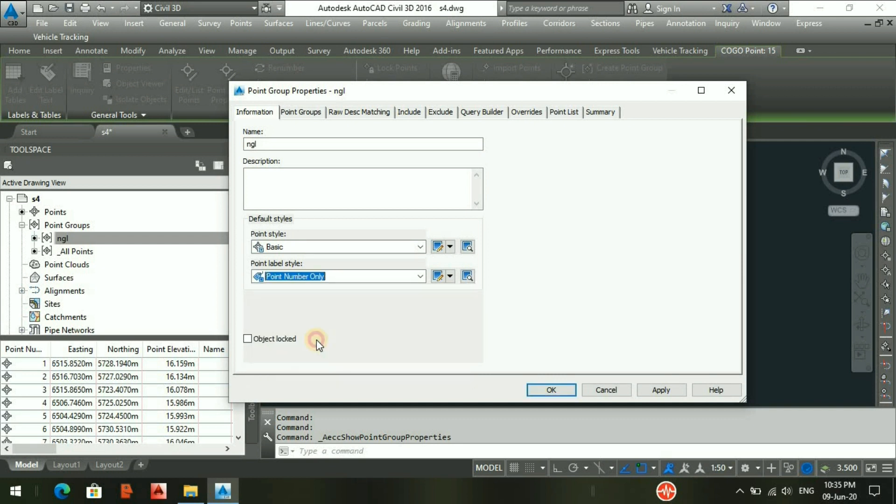
click(565, 391)
scroll(552, 286, down, 3)
key(Escape)
Start creating a TIN surface and name it ngl.
middle_drag(552, 194, 554, 246)
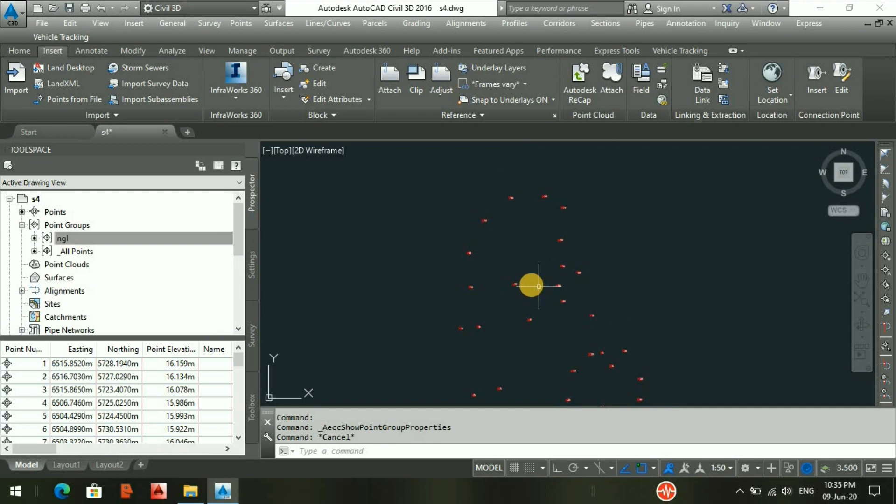
scroll(526, 248, down, 2)
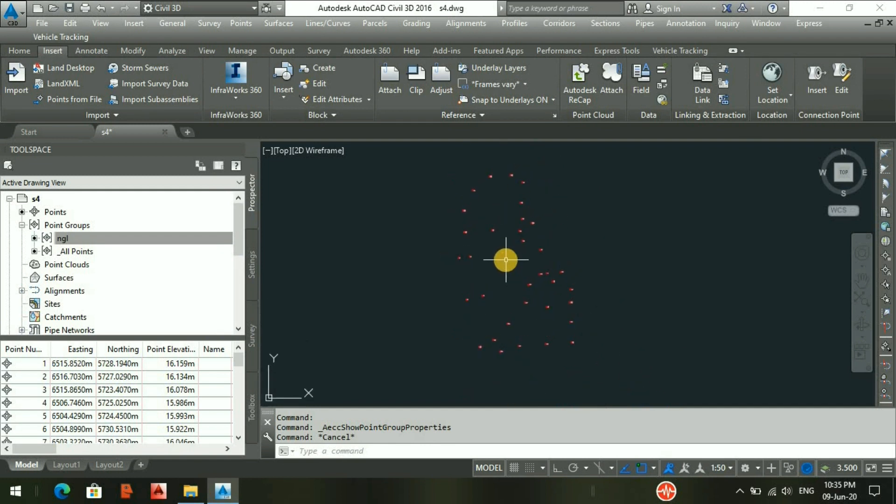
middle_drag(503, 245, 496, 270)
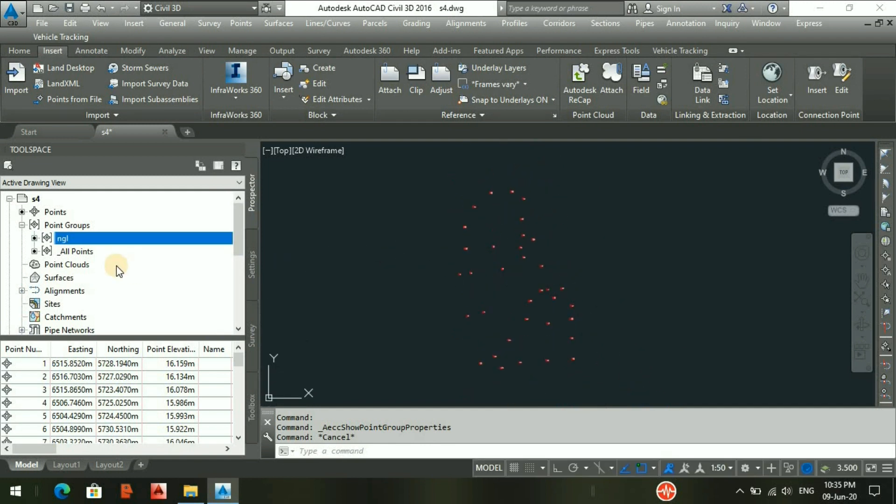
click(205, 233)
click(54, 278)
right_click(58, 281)
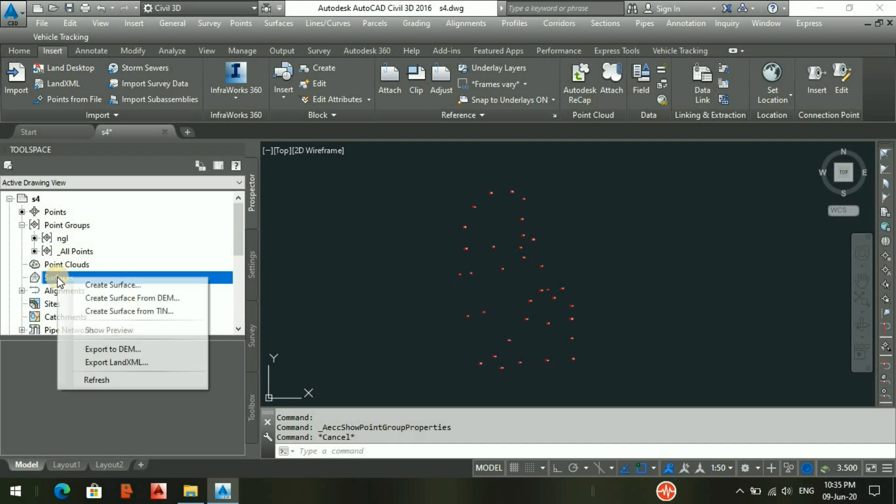
click(94, 284)
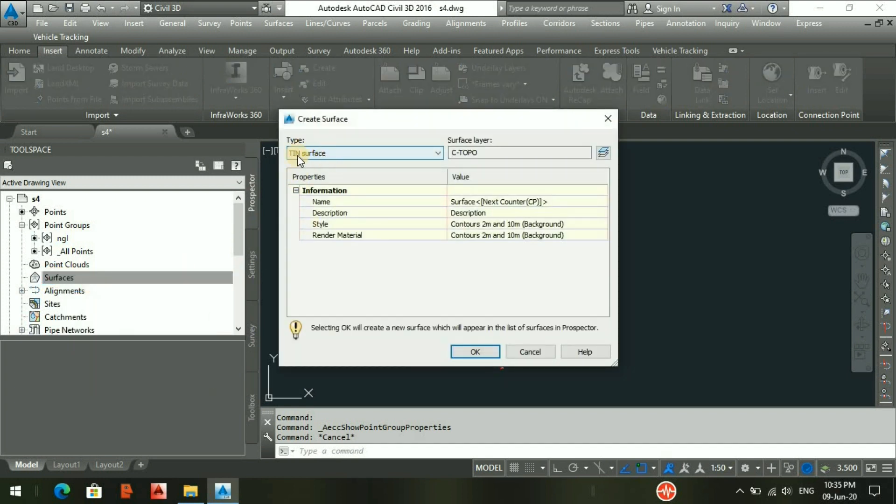
click(468, 202)
drag(567, 201, 444, 201)
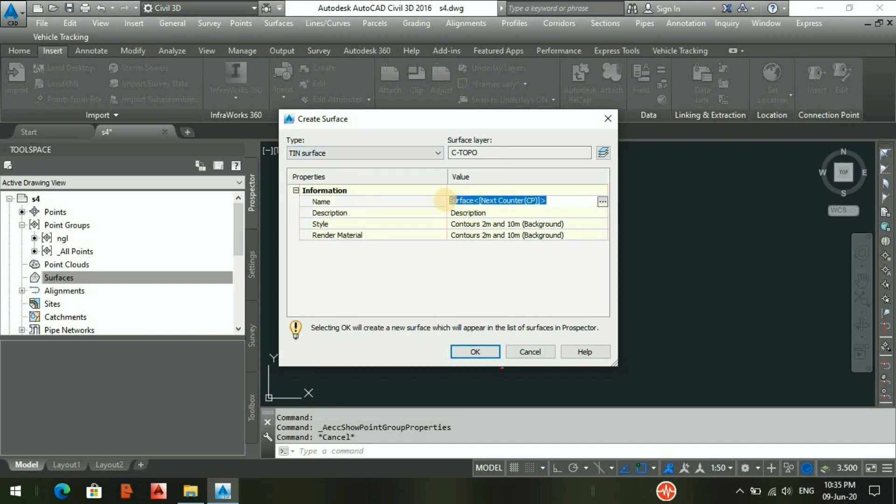
text(ngl)
Set the new surface's style to Contours and Triangles.
click(542, 225)
click(603, 223)
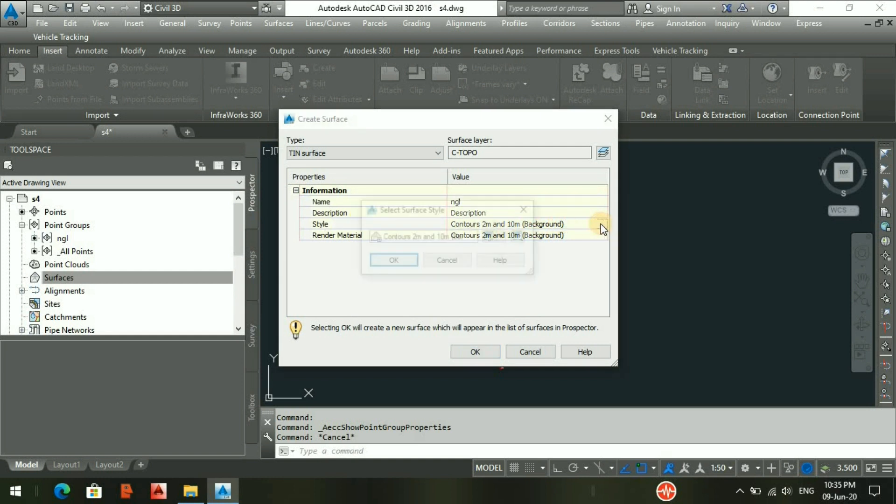
click(473, 236)
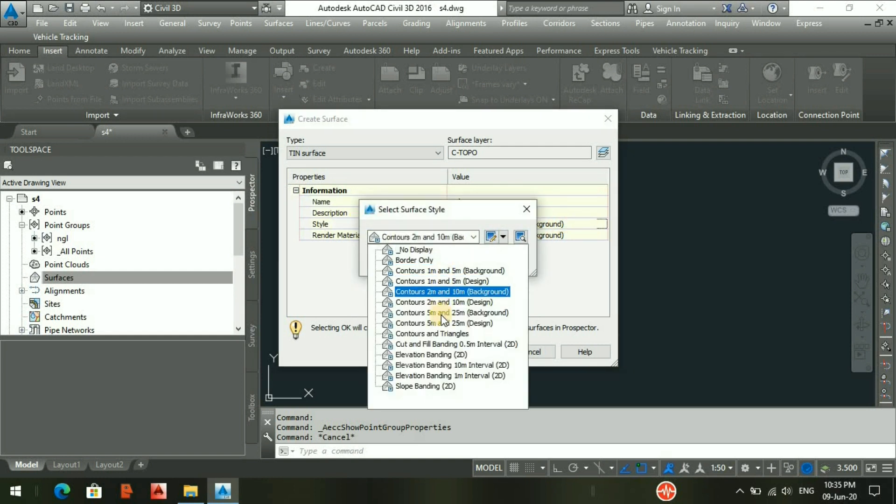
click(442, 334)
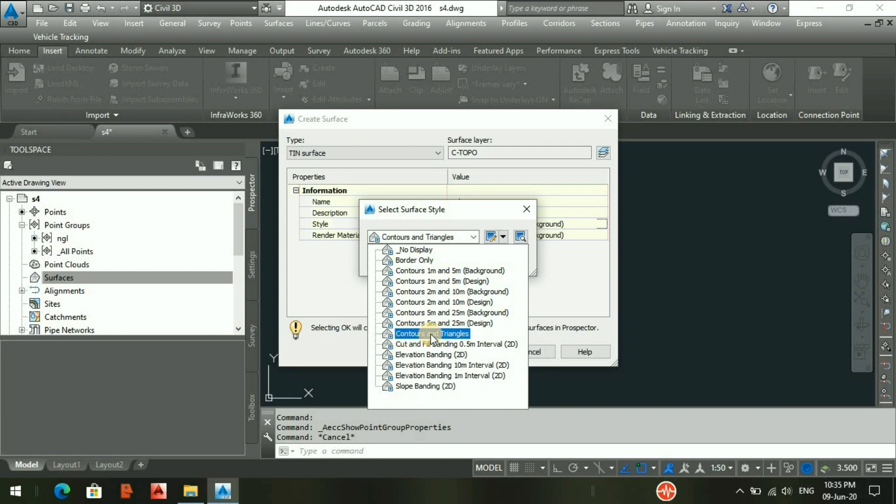
click(423, 334)
Set the surface's render material to ByLayer and create the surface.
click(599, 235)
click(602, 235)
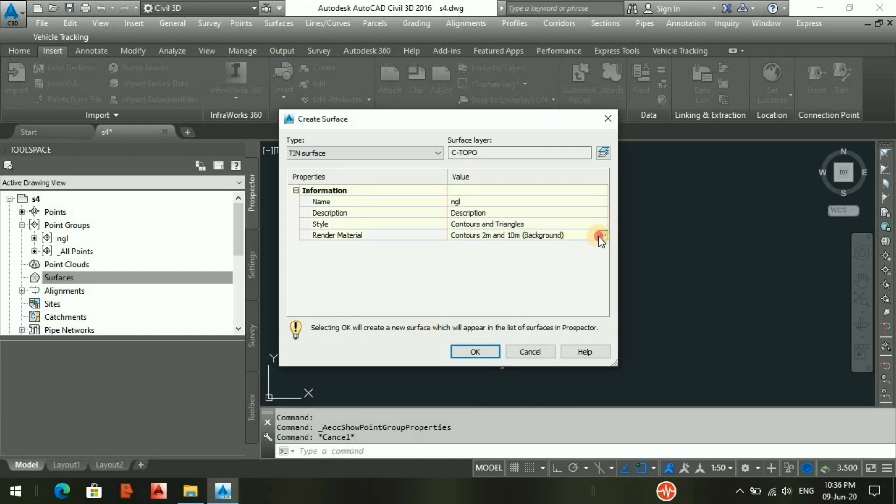
click(467, 238)
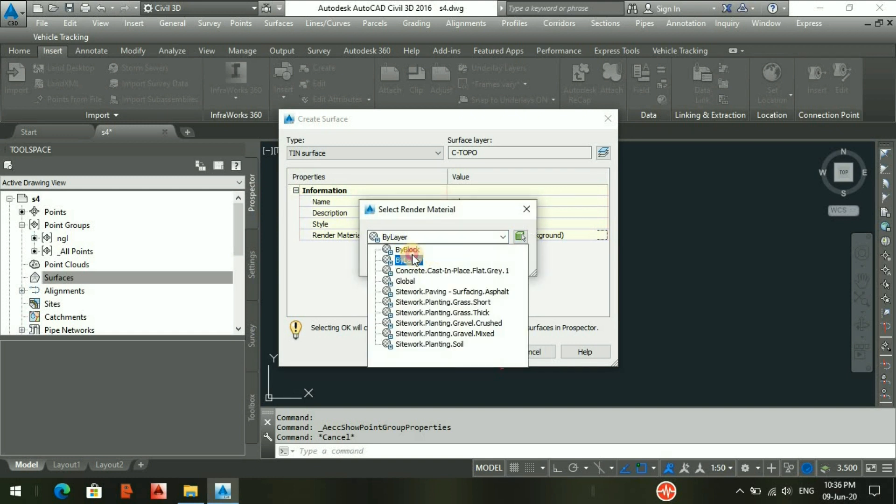
click(408, 261)
click(403, 262)
click(477, 351)
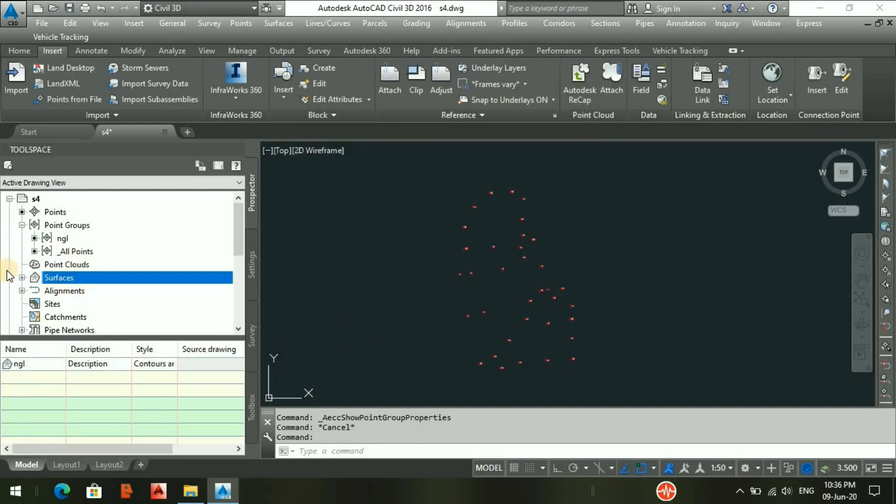
Expand the ngl surface under Surfaces down to the data types in its Definition.
click(22, 277)
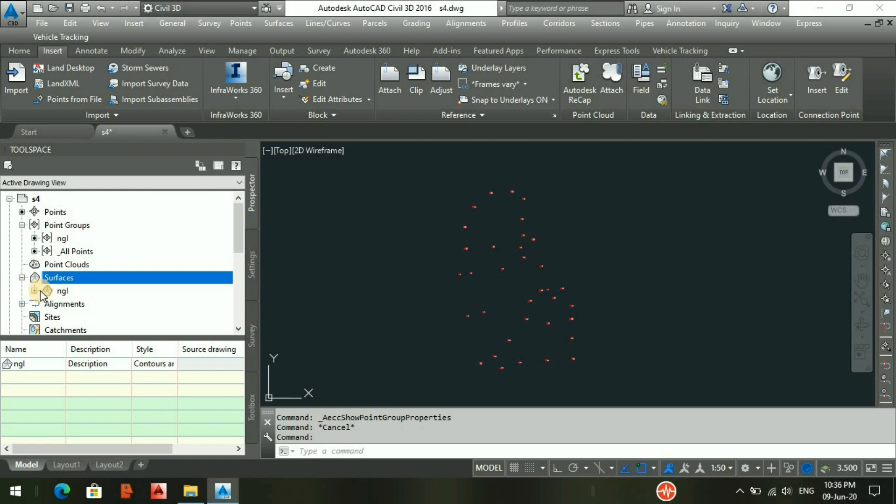
click(22, 278)
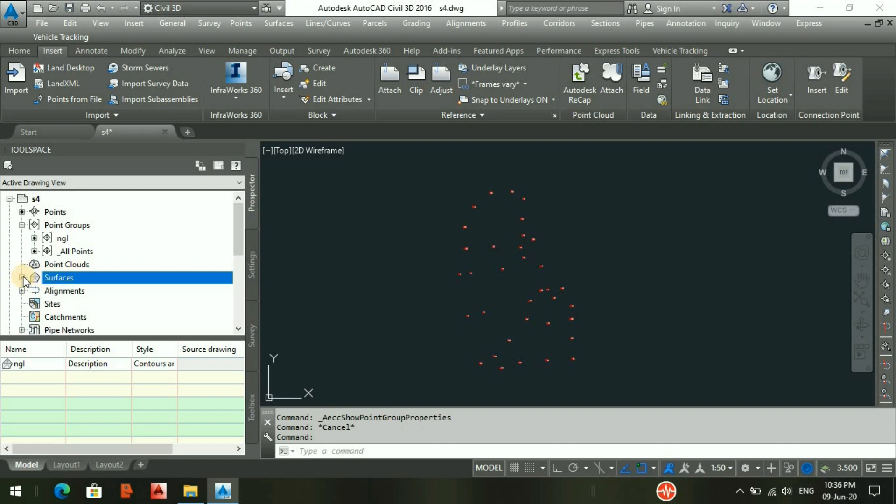
click(22, 278)
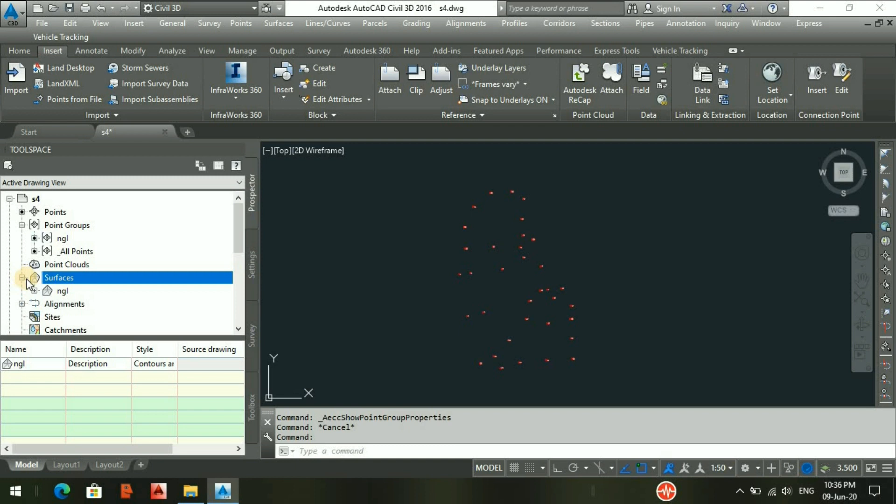
click(63, 292)
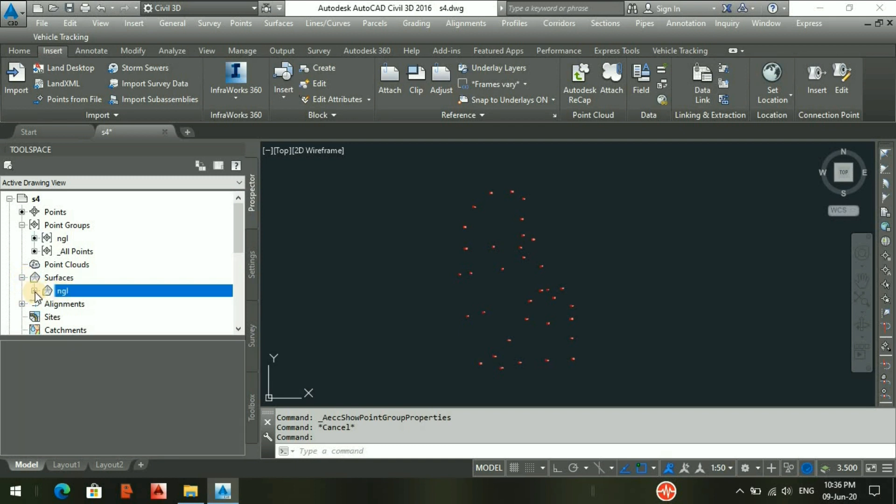
click(34, 291)
scroll(60, 237, down, 2)
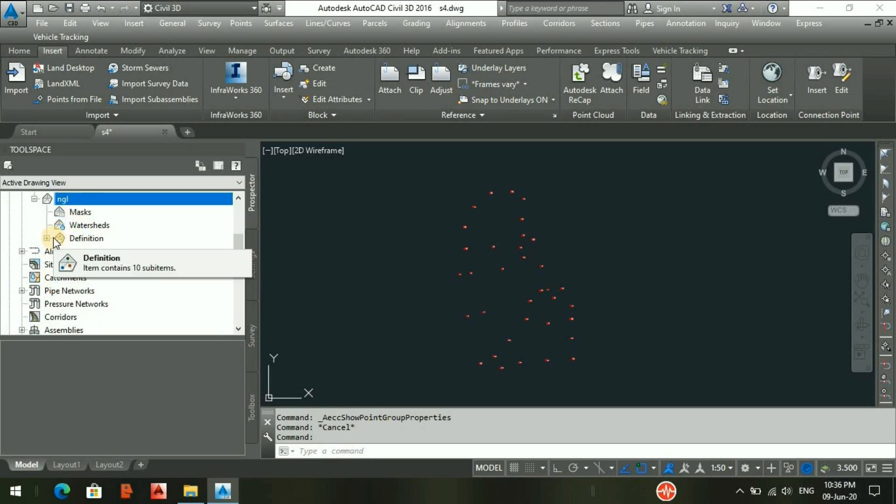
double_click(52, 239)
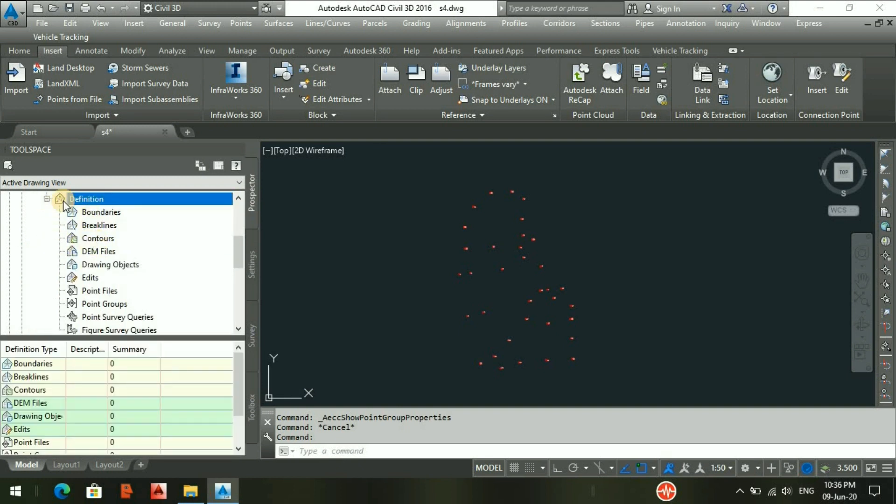
Add the ngl point group to the surface definition's Point Groups.
click(108, 305)
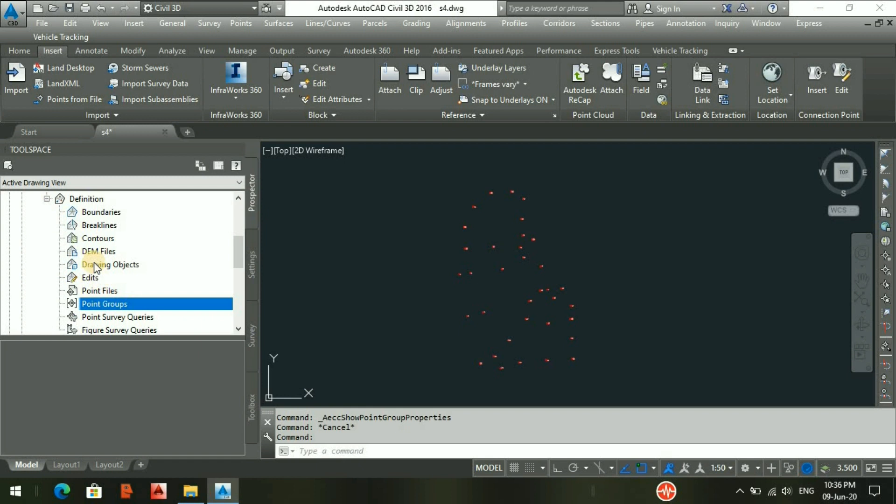
right_click(109, 305)
click(139, 311)
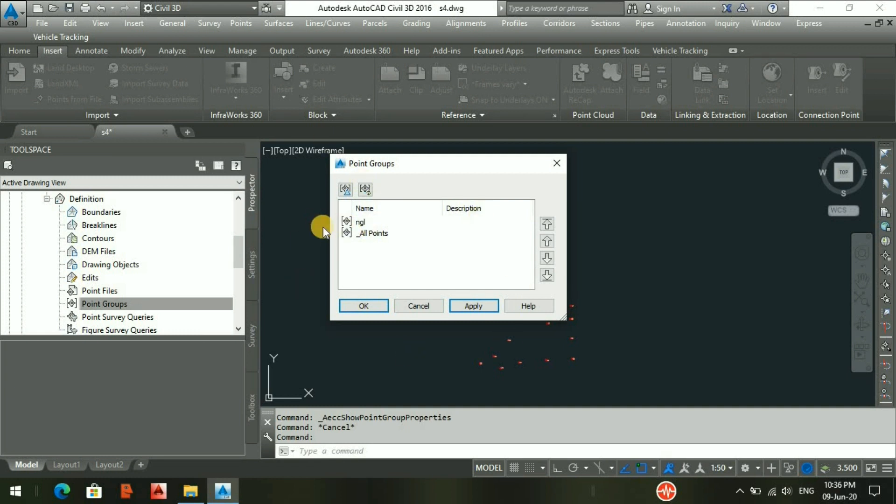
click(360, 222)
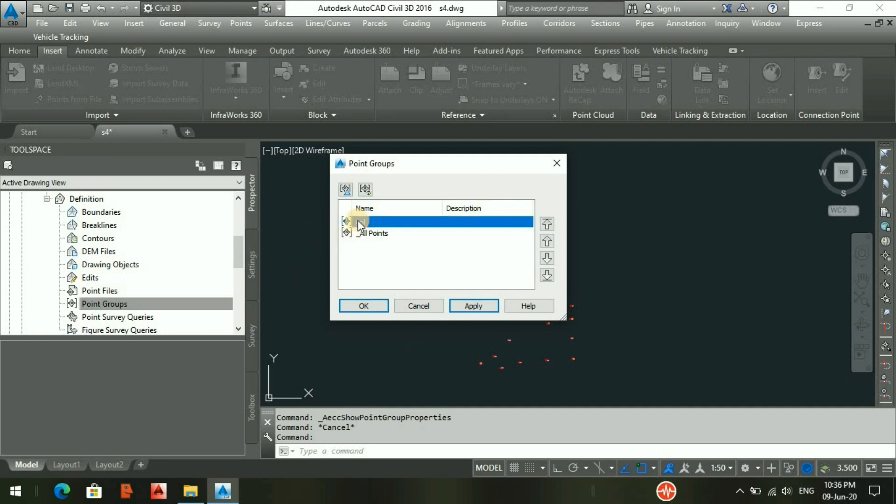
click(374, 305)
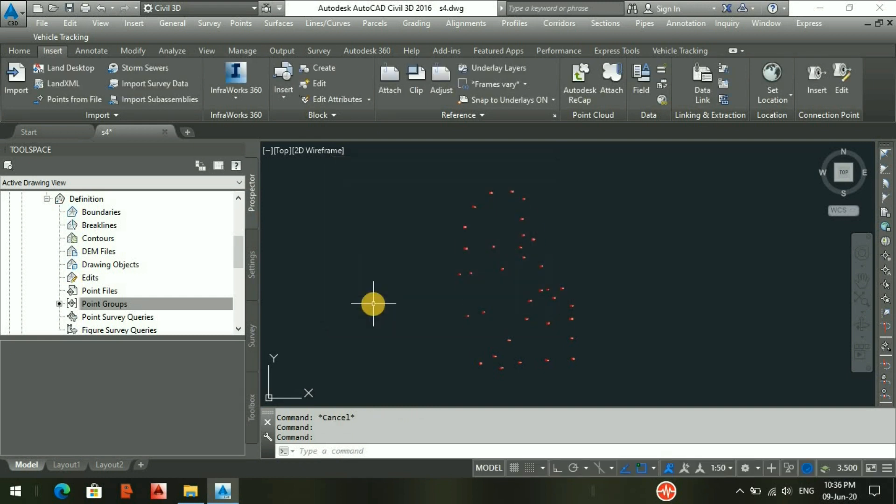
Examine the ngl TIN surface in the Object Viewer by orbiting it, and return to the drawing with nothing selected.
middle_drag(496, 270, 464, 260)
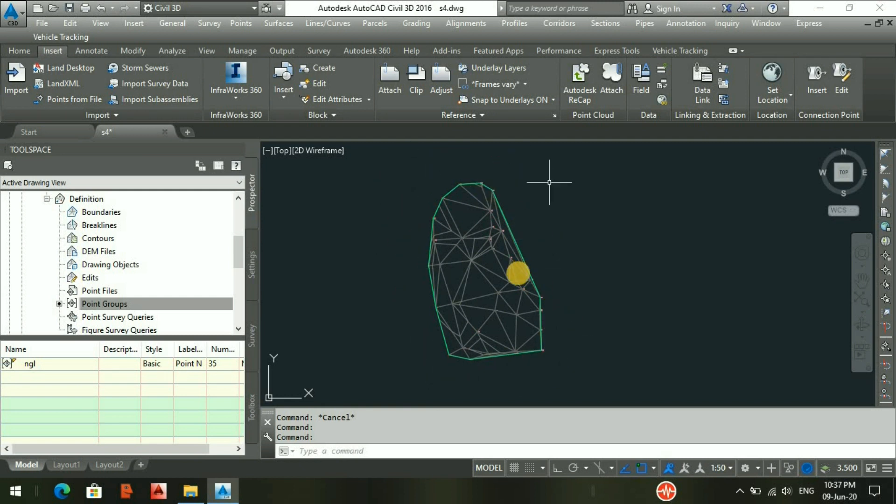
middle_drag(478, 265, 461, 254)
click(458, 252)
right_click(457, 253)
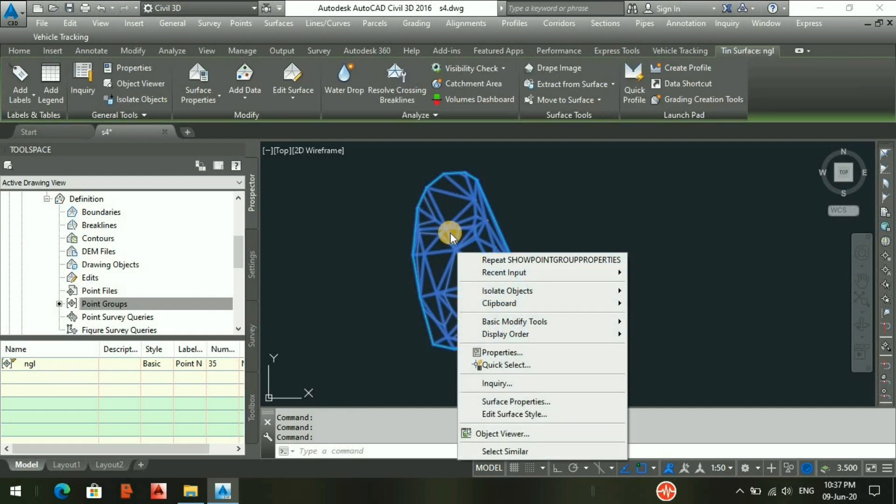
click(451, 233)
right_click(450, 230)
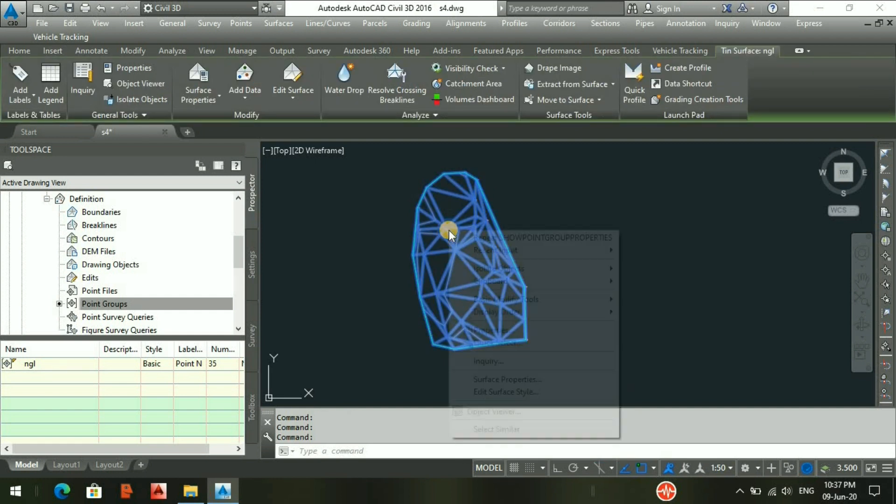
click(517, 412)
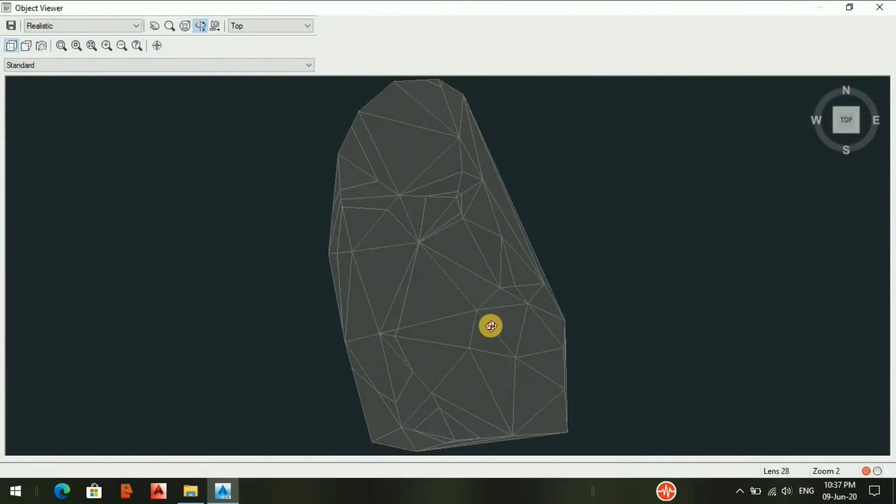
mouse_move(490, 327)
mouse_down()
mouse_move(504, 201)
mouse_move(573, 258)
mouse_move(586, 290)
mouse_move(459, 252)
mouse_move(357, 288)
mouse_move(480, 344)
mouse_move(414, 303)
mouse_move(537, 242)
mouse_move(430, 358)
mouse_move(430, 278)
mouse_move(491, 271)
mouse_move(371, 295)
mouse_move(528, 295)
mouse_move(498, 336)
mouse_move(498, 289)
mouse_up()
key(Escape)
key(Escape)
key(Escape)
key(Escape)
middle_drag(566, 295, 533, 298)
scroll(551, 255, down, 8)
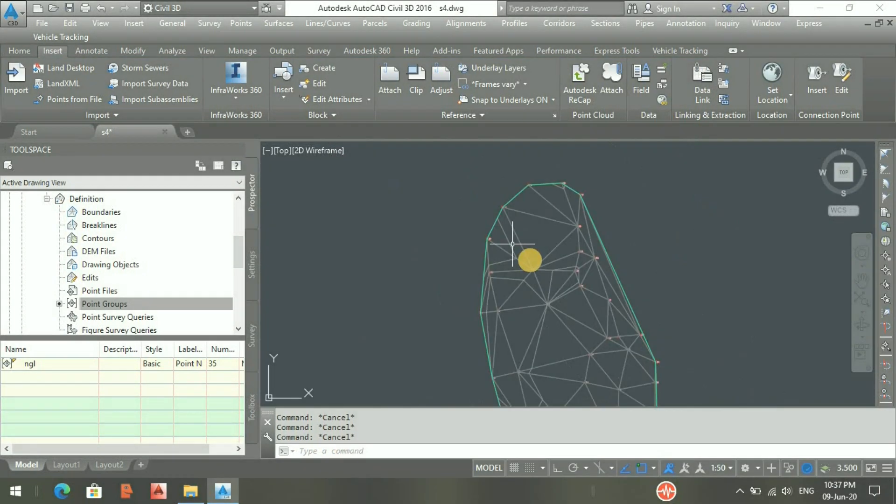